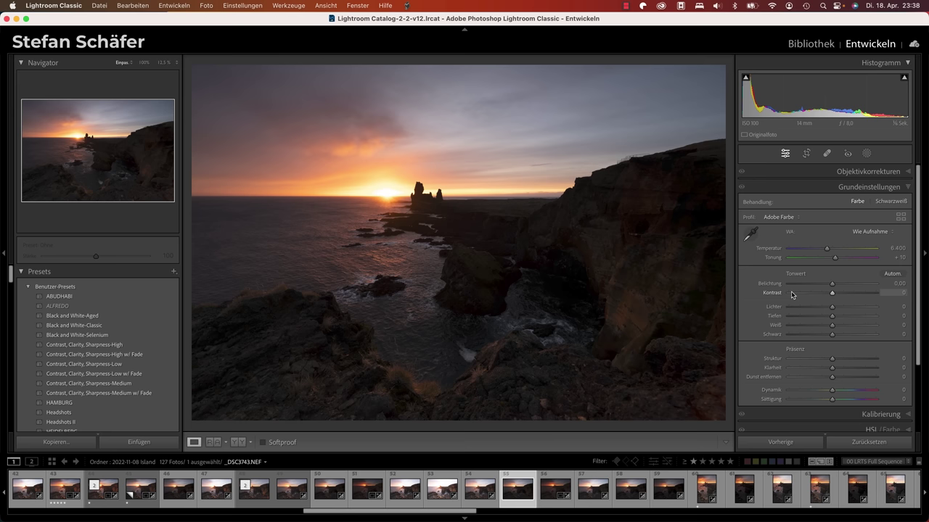
Step: Lift Tiefen (shadows) to +70 and lower Lichter (highlights) to −37 to brighten the coastline
click(863, 316)
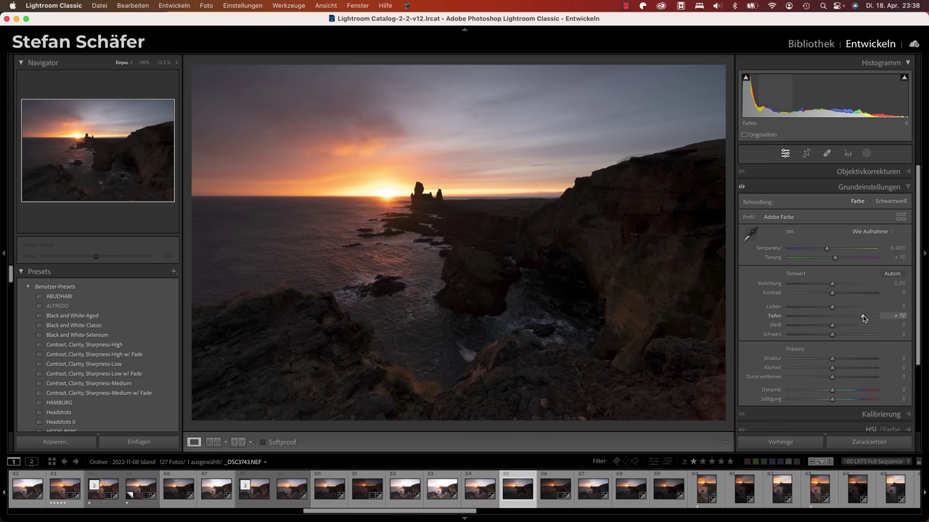
click(816, 306)
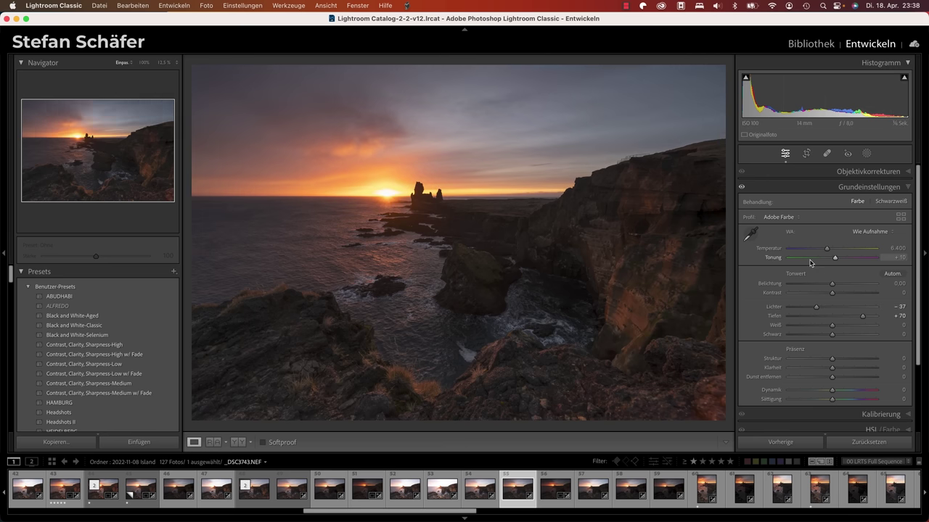
Step: Create a Himmel sky mask and set its Belichtung to −0.82
click(865, 154)
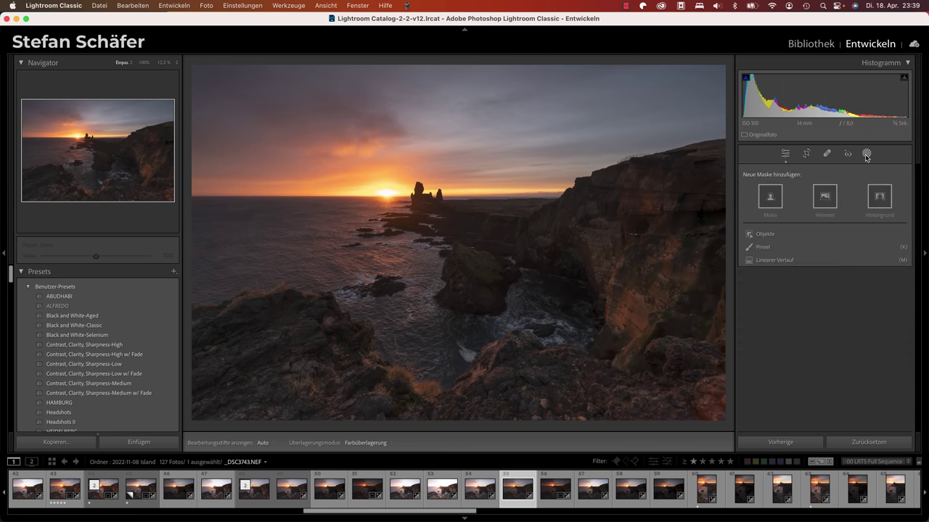
click(824, 200)
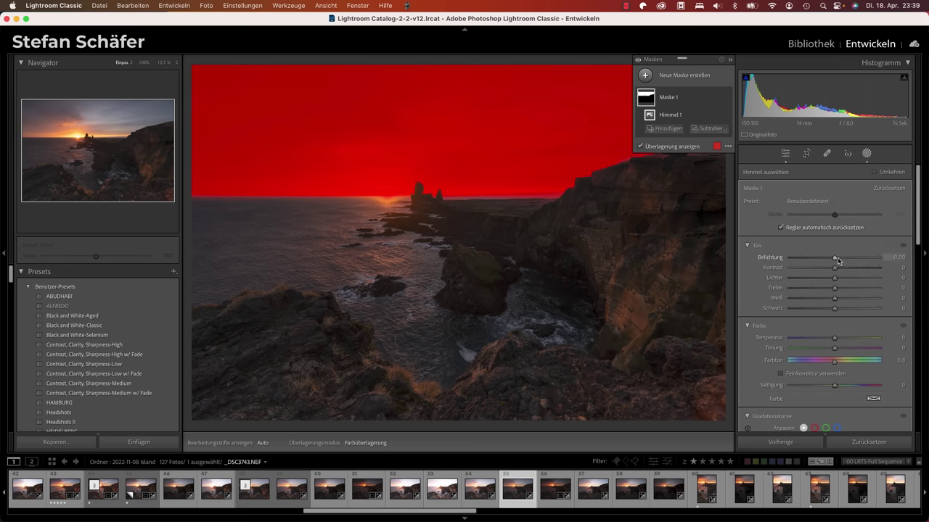
drag(835, 260, 825, 260)
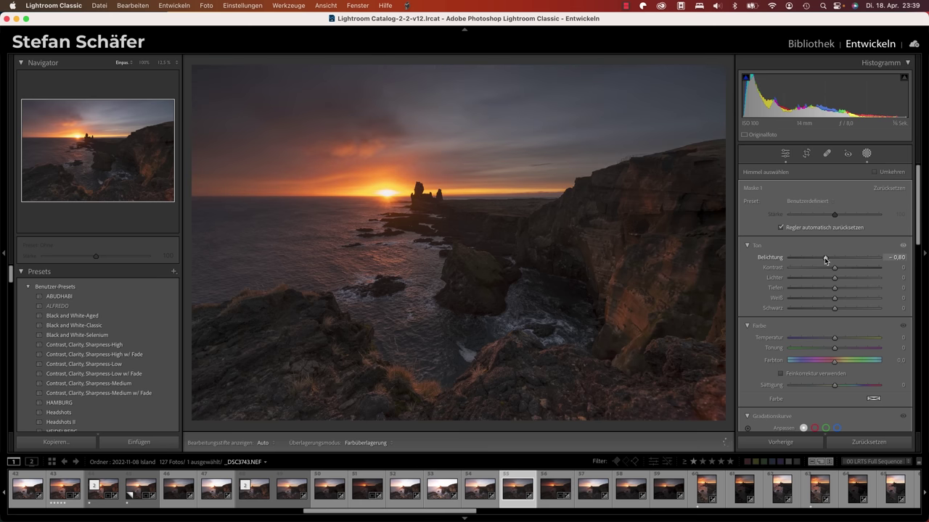
drag(825, 260, 824, 260)
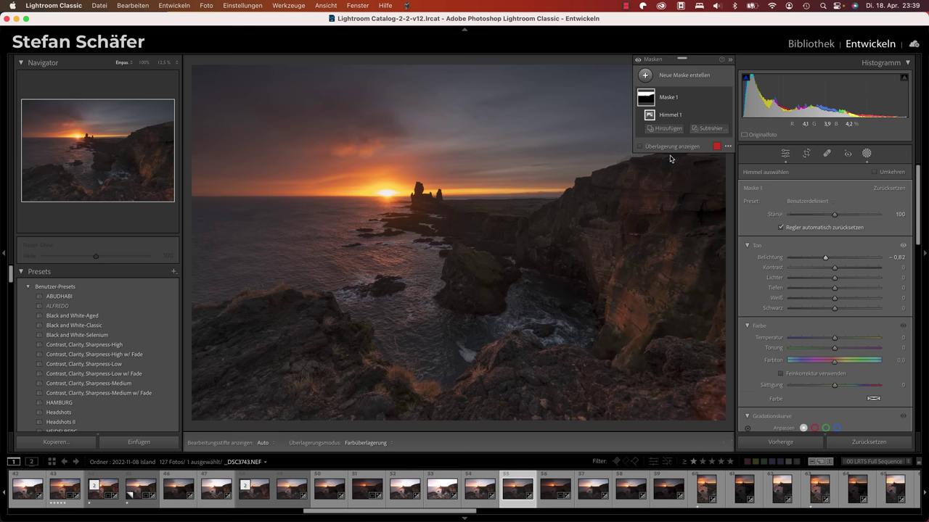
Step: Intersect the sky mask with a Linearer Verlauf gradient
key(alt)
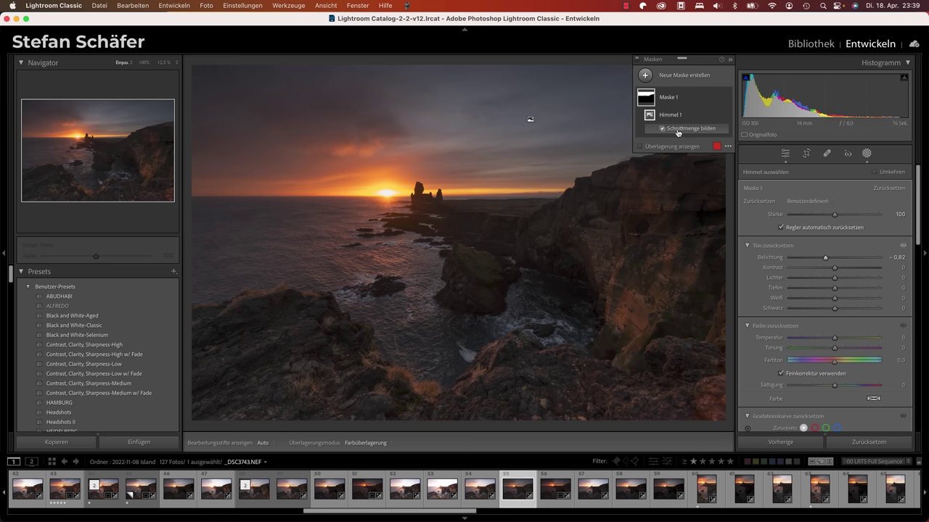
click(678, 130)
click(709, 237)
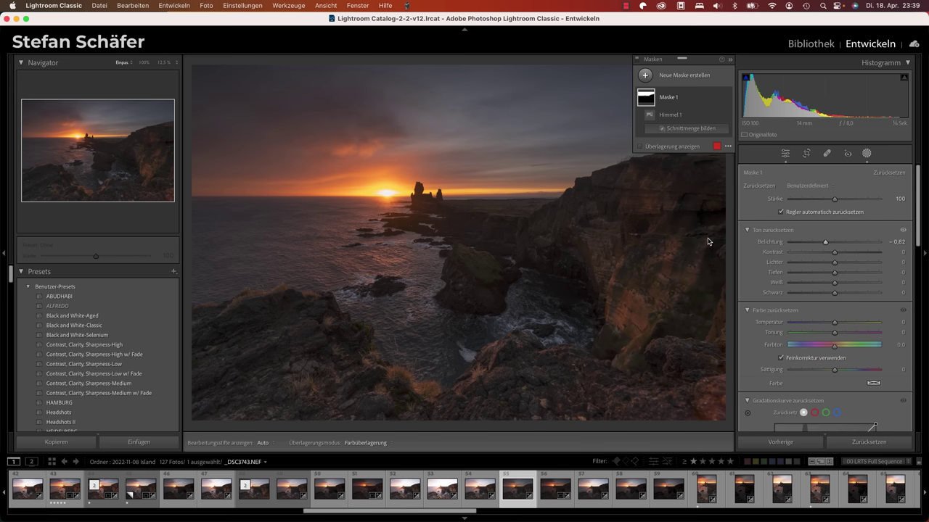
Step: Draw the linear gradient from the upper sky down to the horizon
drag(407, 72, 412, 195)
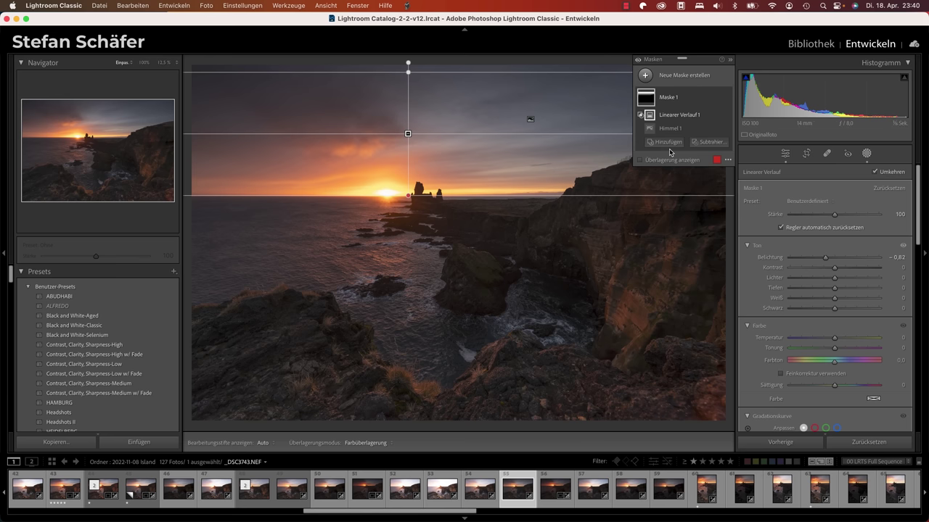
scroll(792, 348, down, 5)
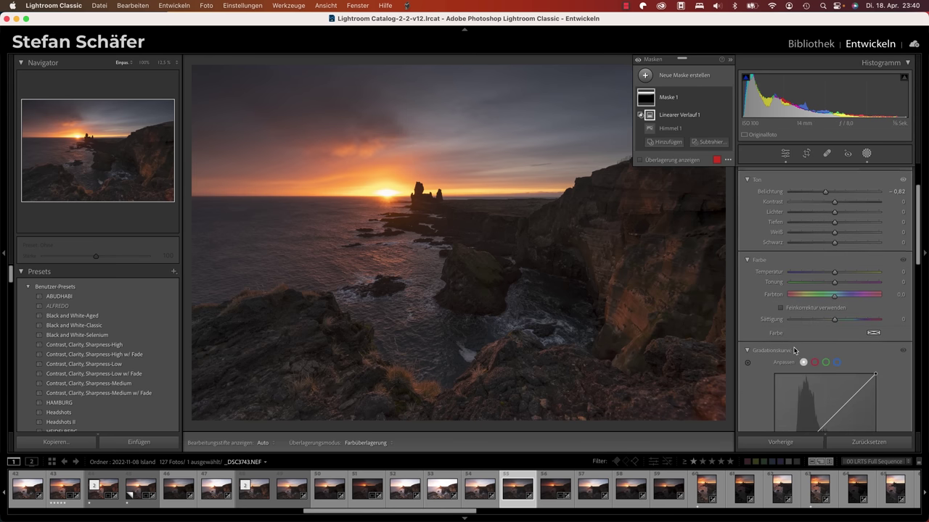
scroll(795, 349, down, 2)
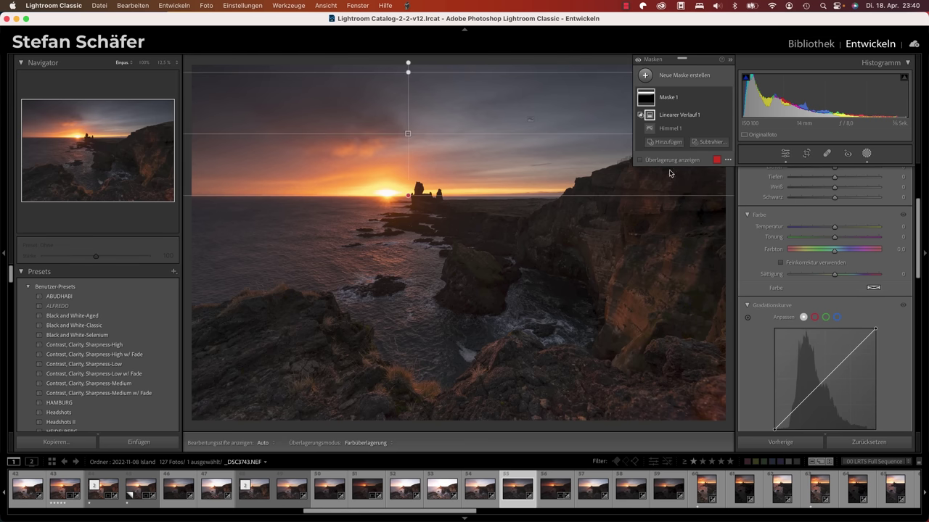
Step: Create Maske 2 from Himmel and intersect it with a Farbbereich colour range
click(681, 77)
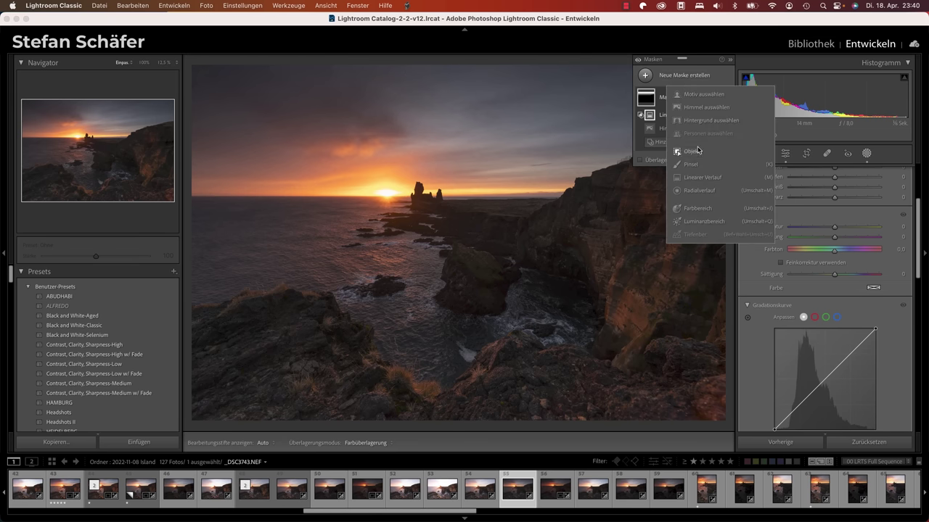
click(700, 107)
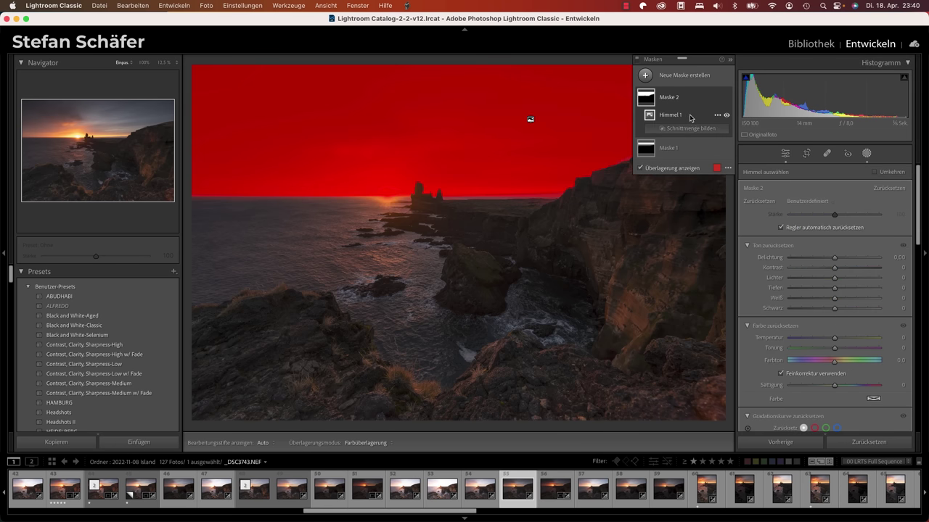
alt+click(683, 129)
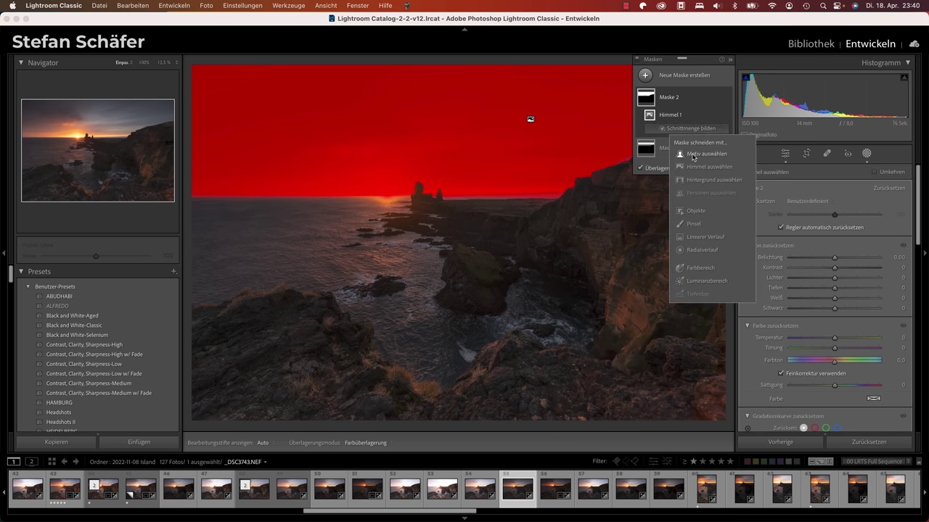
click(698, 267)
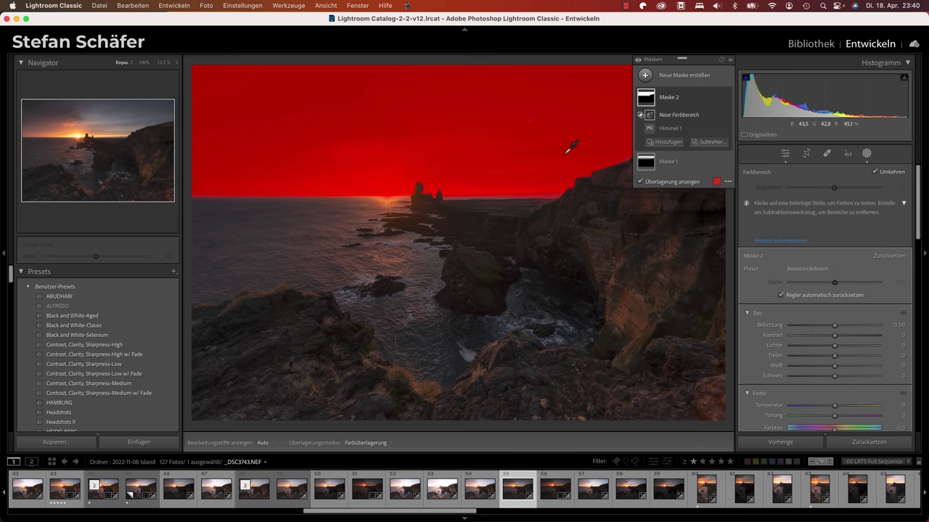
Step: Sample sky colours for the colour range with a patch and two extra points
click(640, 182)
drag(421, 111, 456, 131)
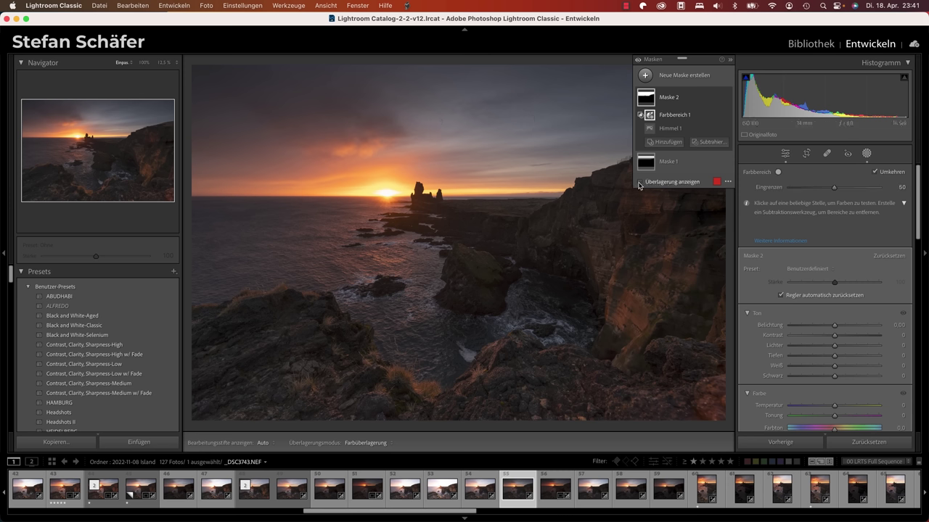
click(639, 183)
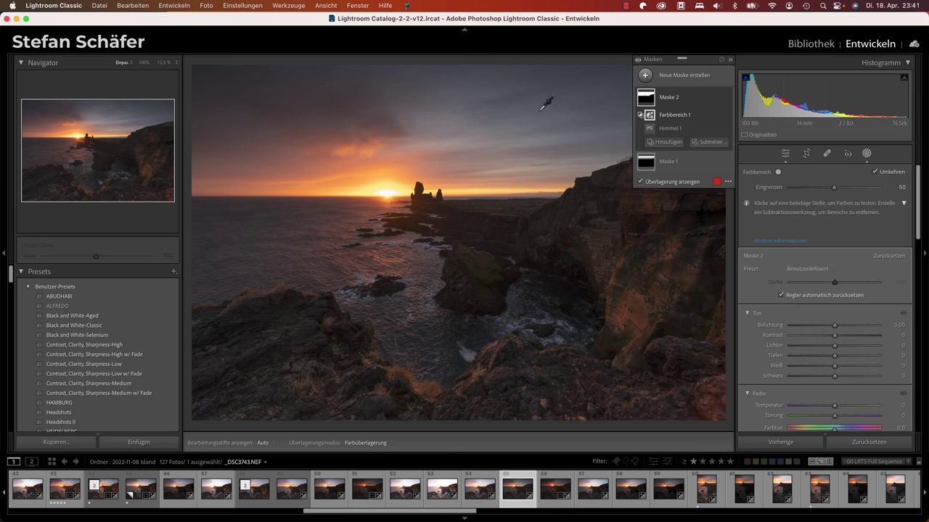
click(533, 113)
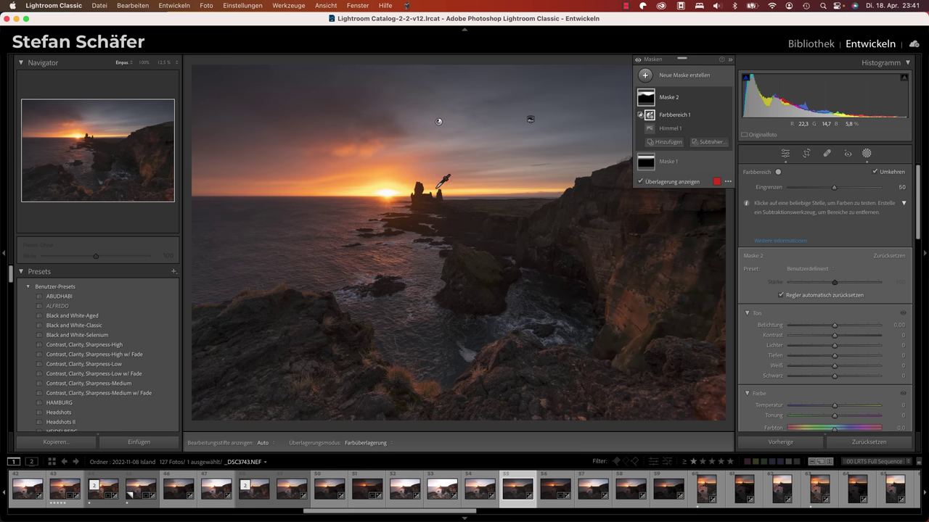
click(373, 177)
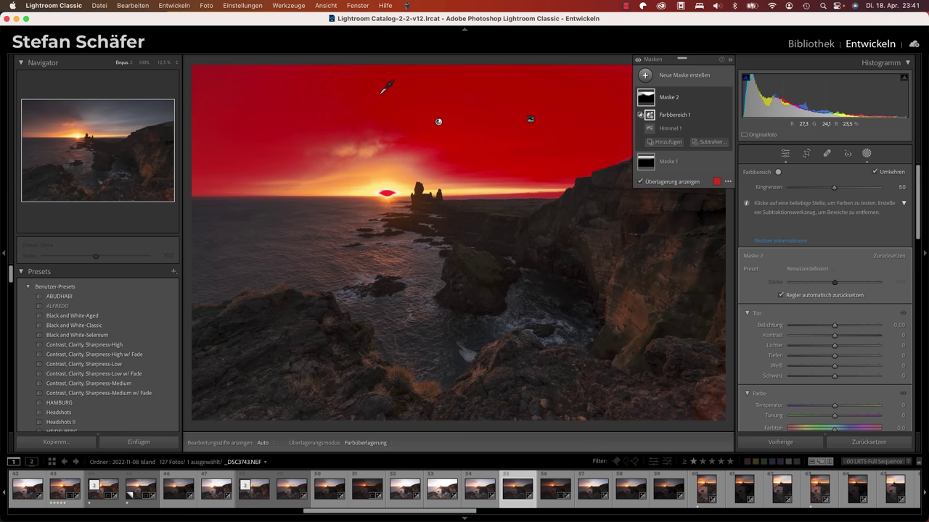
Step: Set Maske 2's blue curve point to about 119 in, 135 out
mouse_move(675, 114)
scroll(831, 356, down, 5)
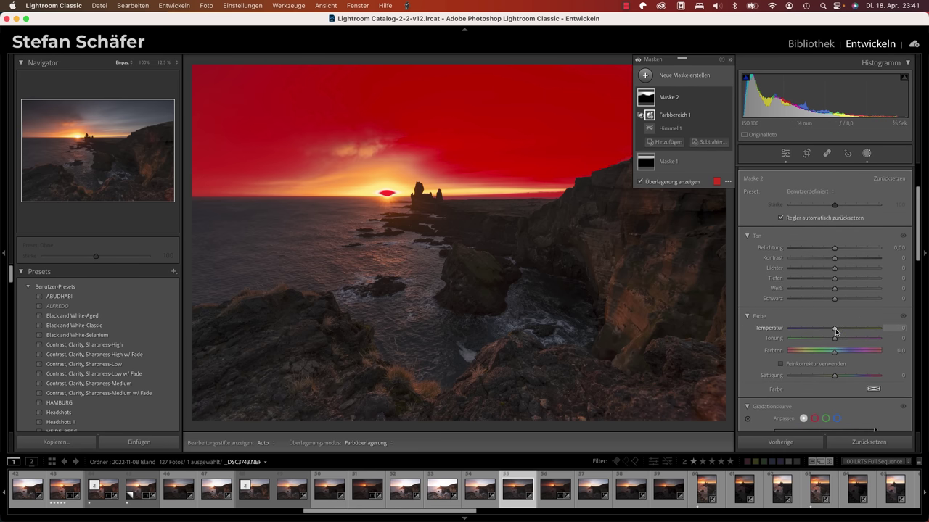
scroll(798, 348, down, 5)
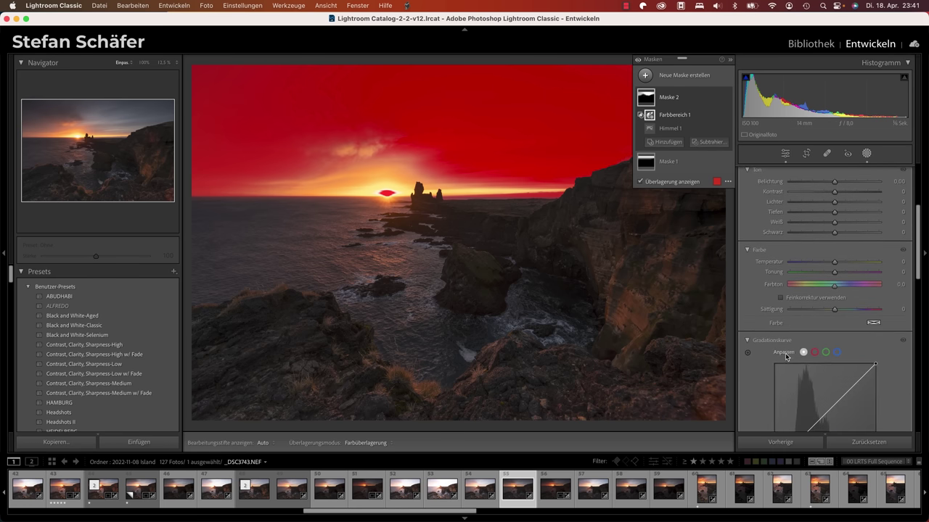
scroll(785, 352, down, 3)
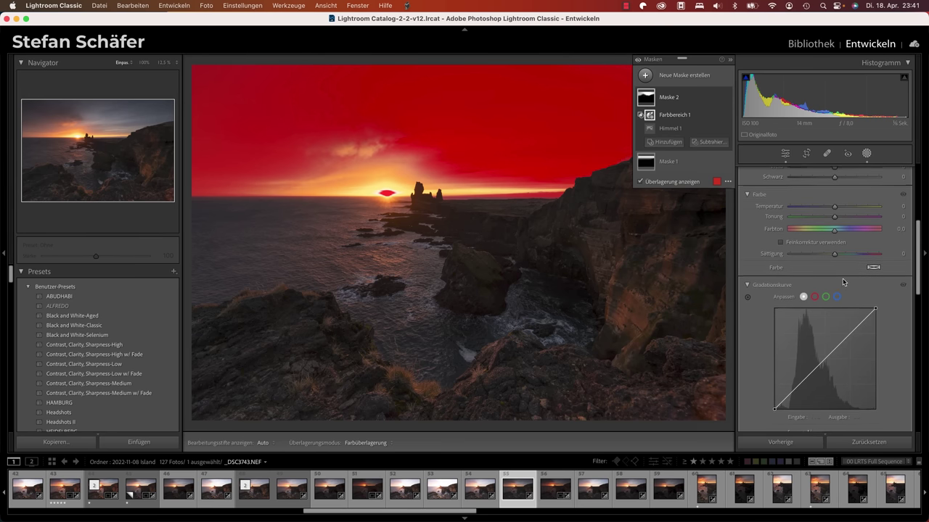
scroll(813, 349, up, 10)
scroll(835, 349, down, 3)
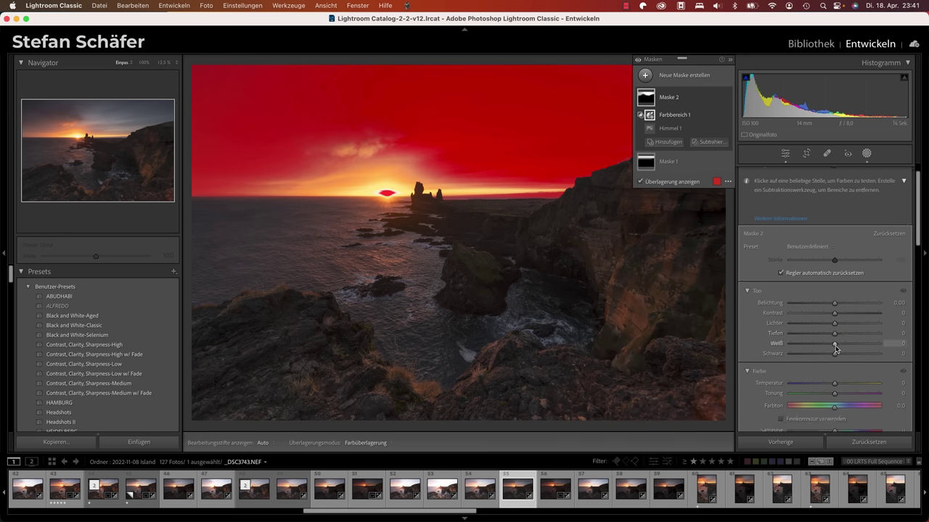
scroll(835, 349, down, 3)
scroll(835, 347, down, 4)
scroll(834, 347, down, 2)
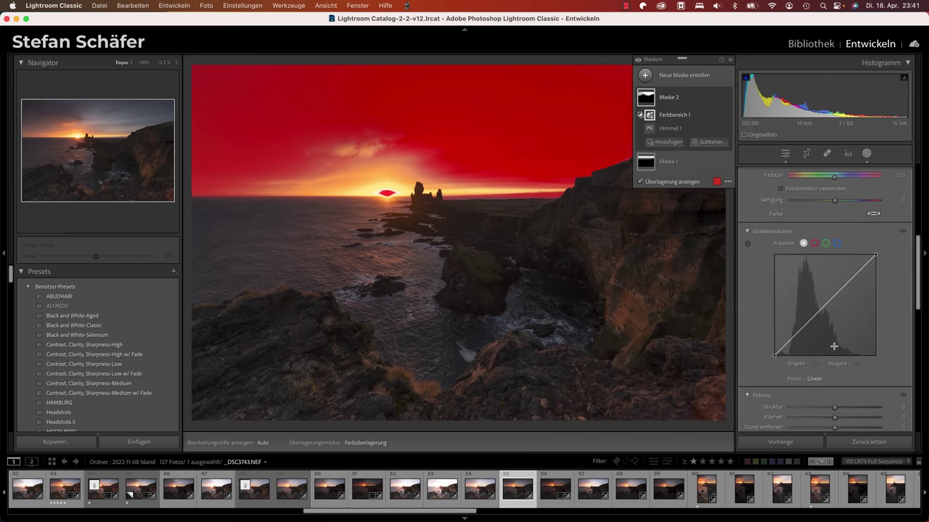
click(837, 239)
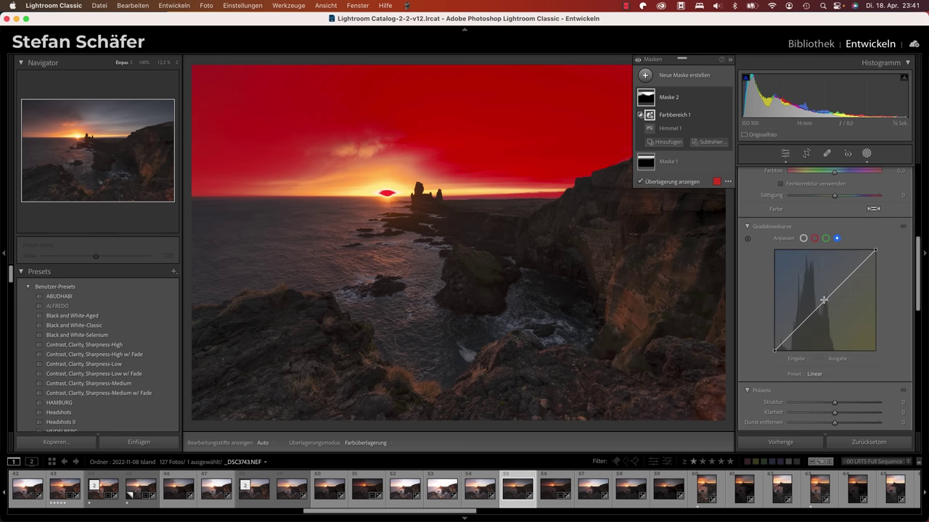
drag(822, 301, 822, 300)
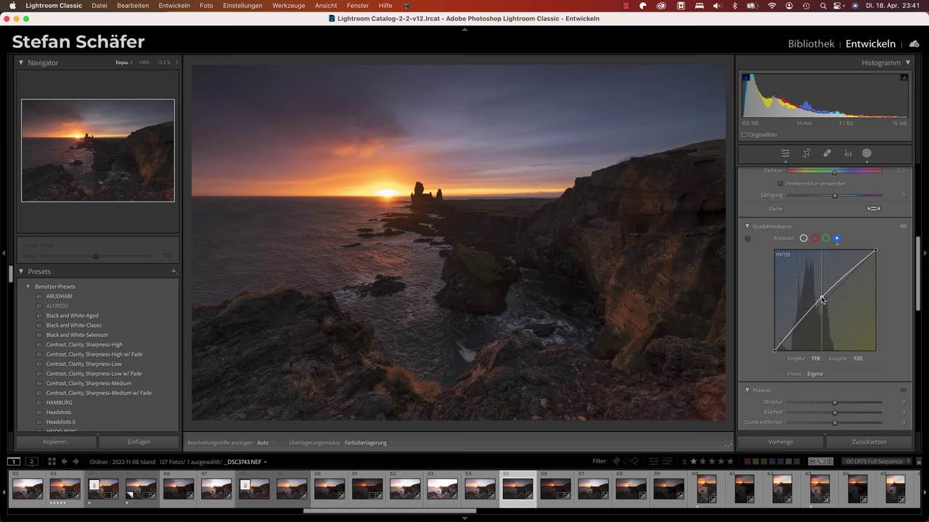
drag(822, 299, 822, 298)
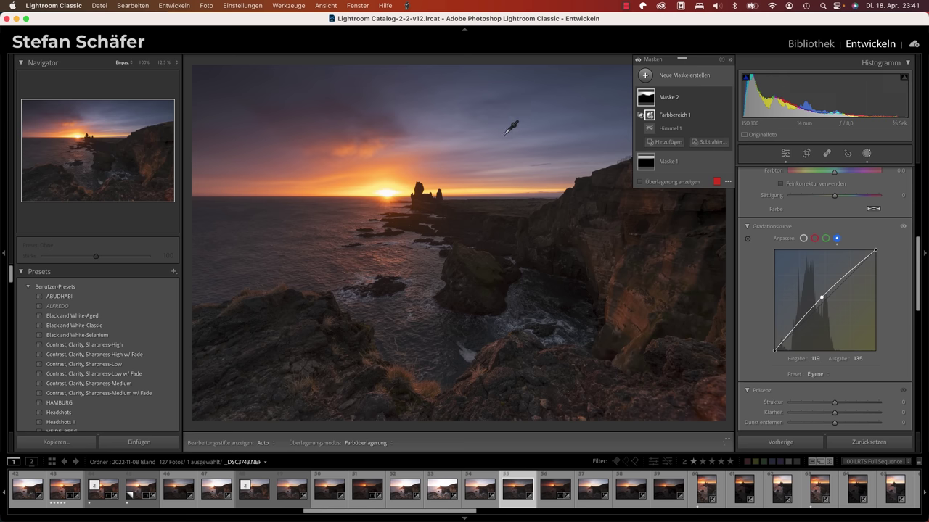
Step: Raise the green curve midpoint to about 120 in, 130 out
click(825, 240)
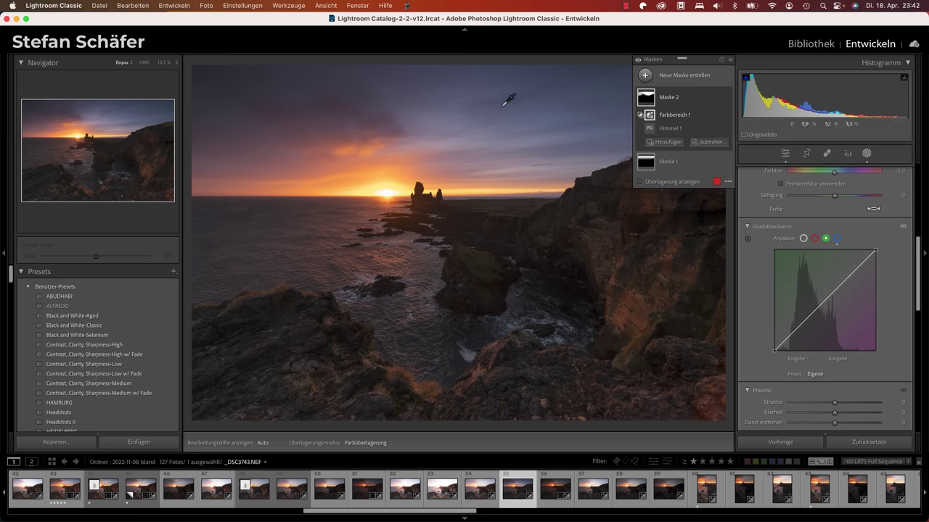
click(823, 301)
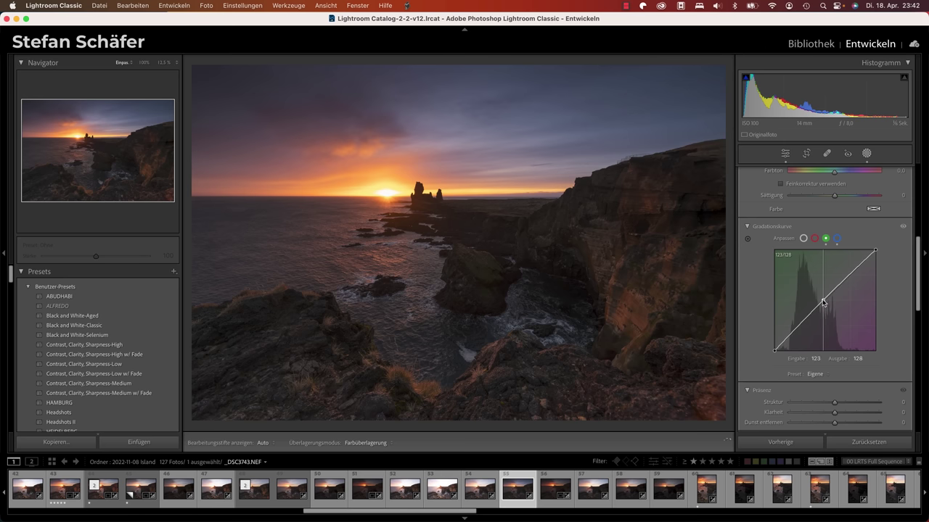
drag(823, 302, 822, 300)
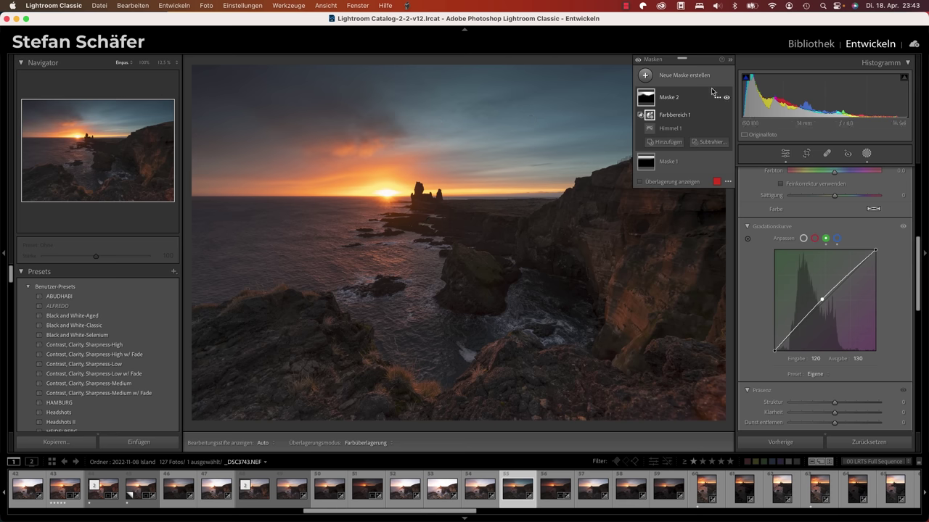
Step: Create Maske 3 from Himmel and invert it (Umkehren) to cover land and sea
click(680, 75)
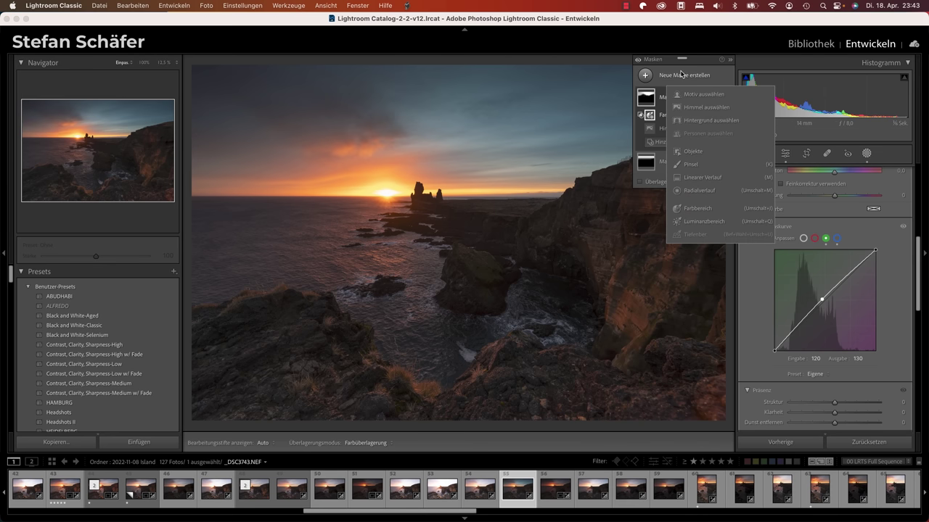
click(691, 109)
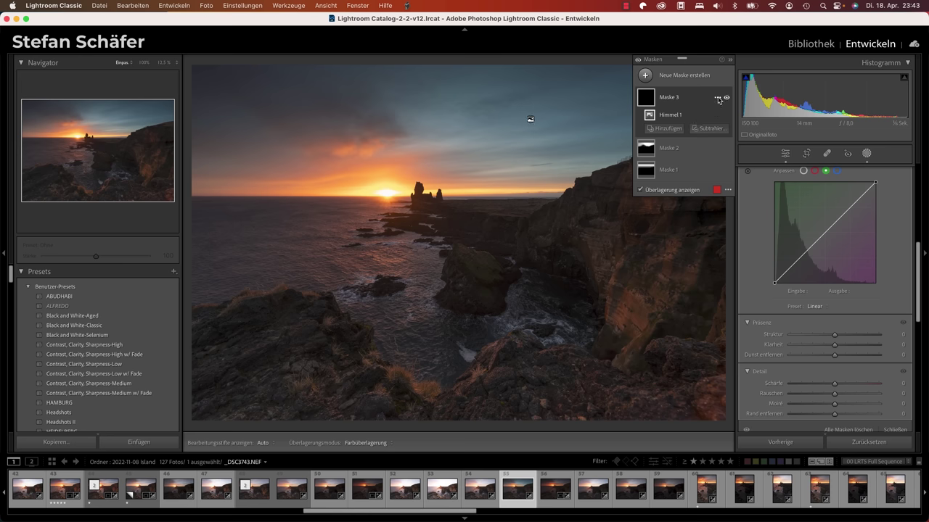
click(717, 99)
click(698, 138)
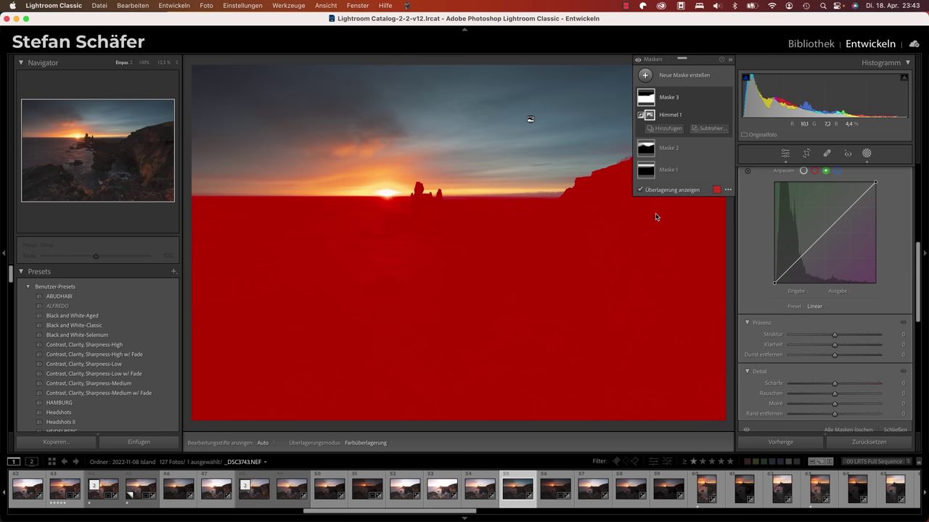
key(alt)
key(alt)
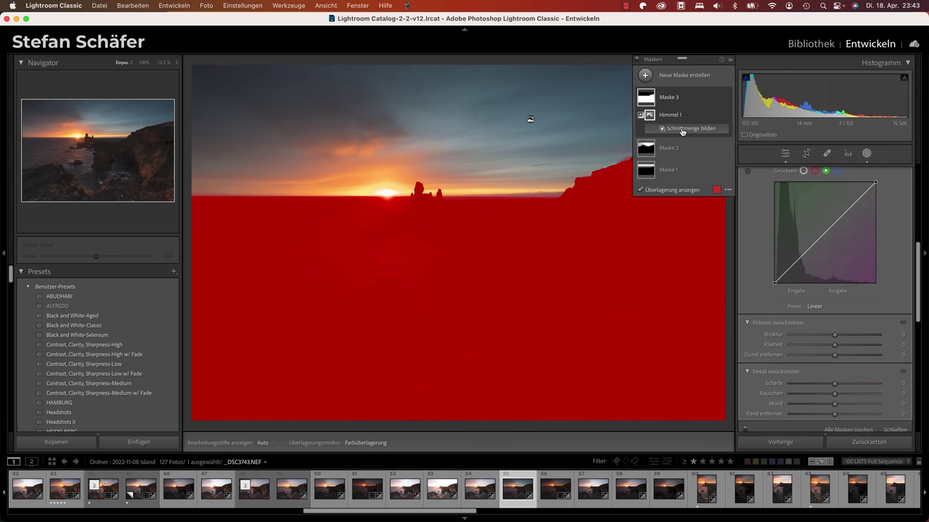
Step: Intersect Maske 3 with a Luminanzbereich set to 26/51 through 87/100
click(682, 132)
click(700, 273)
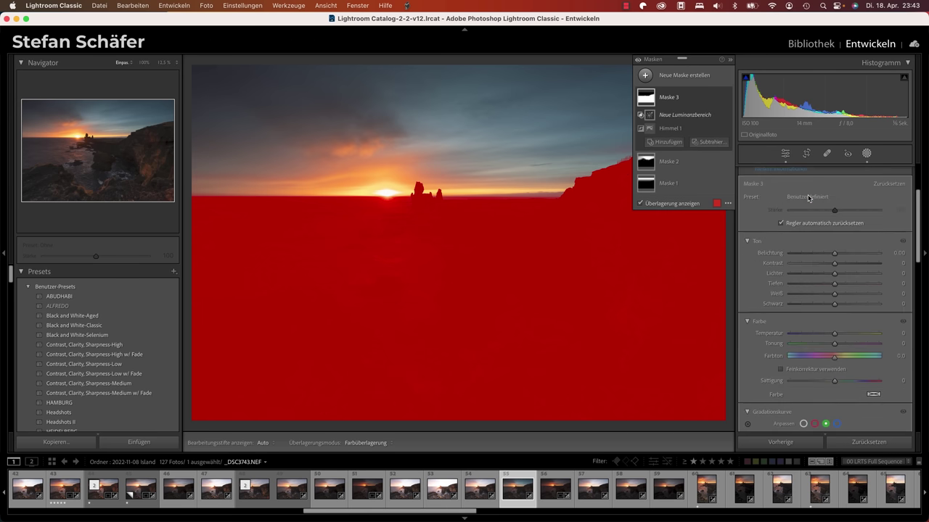
scroll(805, 198, up, 3)
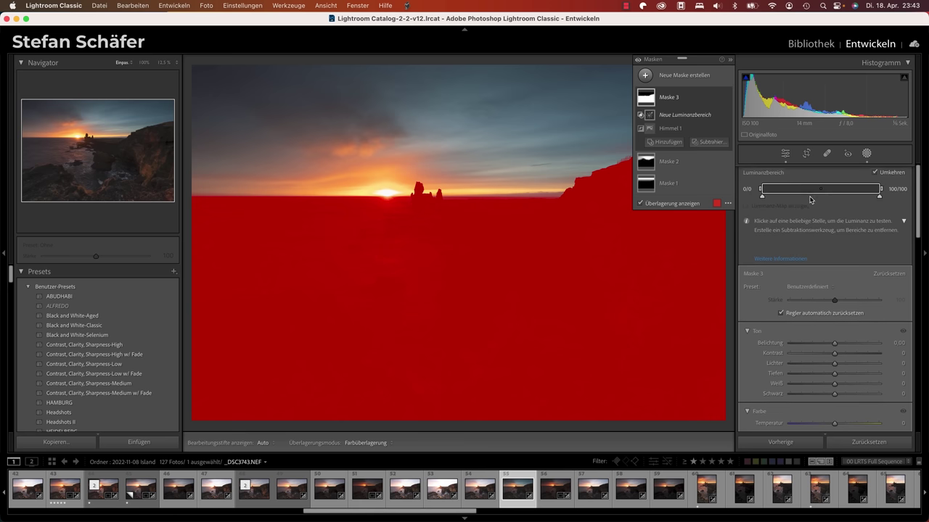
drag(761, 189, 818, 189)
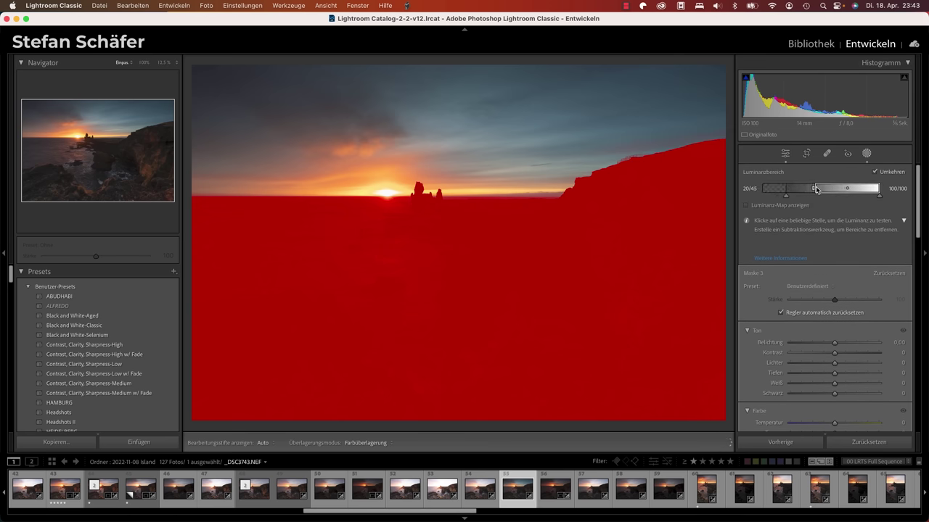
drag(818, 189, 818, 189)
drag(879, 190, 867, 191)
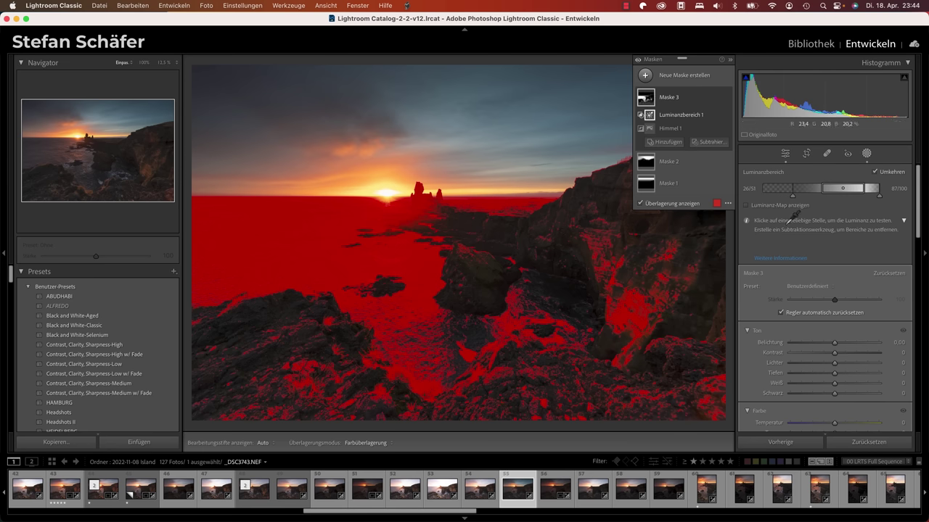
Step: Lift Maske 3's RGB curve midpoint to 146 in, 177 out, removing the extra upper point
scroll(806, 333, down, 5)
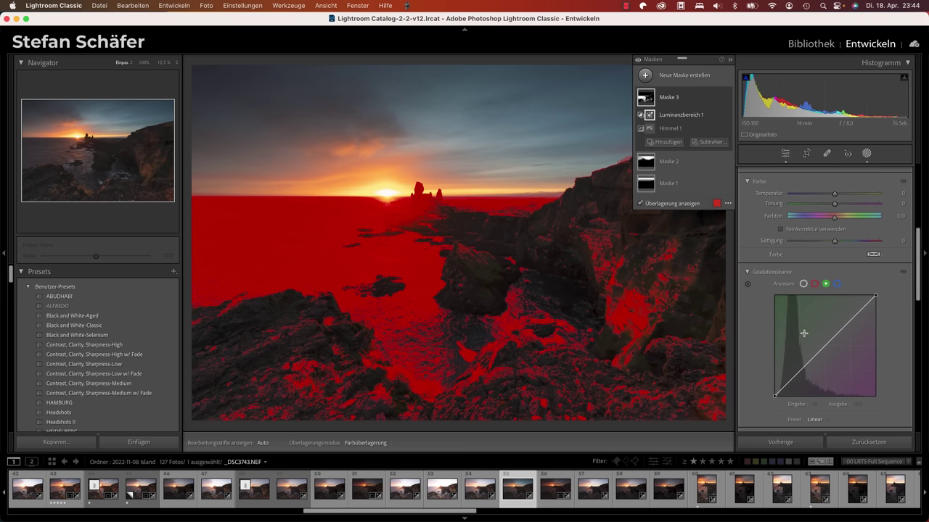
click(803, 284)
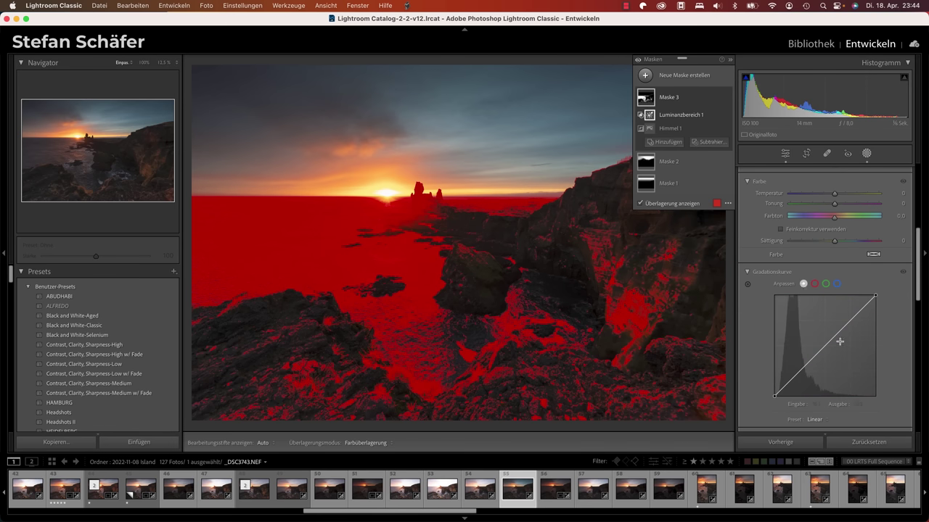
drag(825, 345, 825, 341)
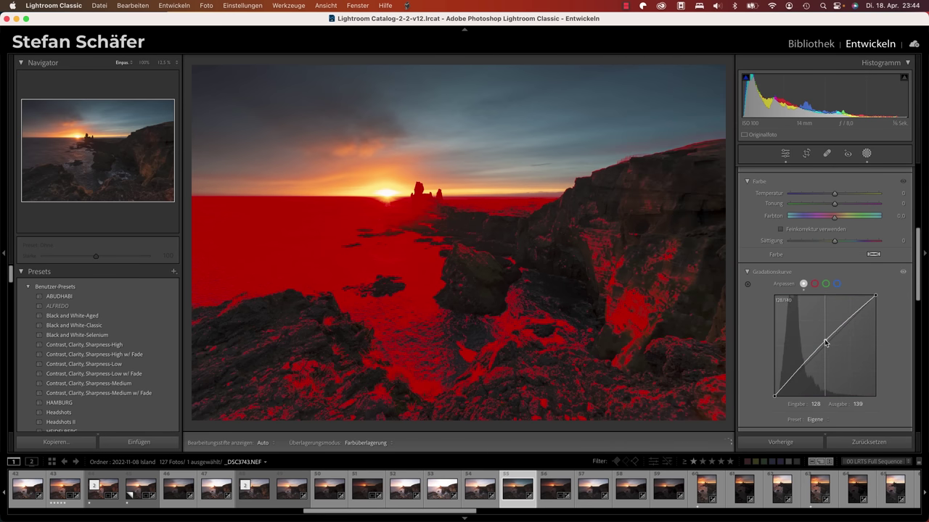
drag(825, 342, 823, 340)
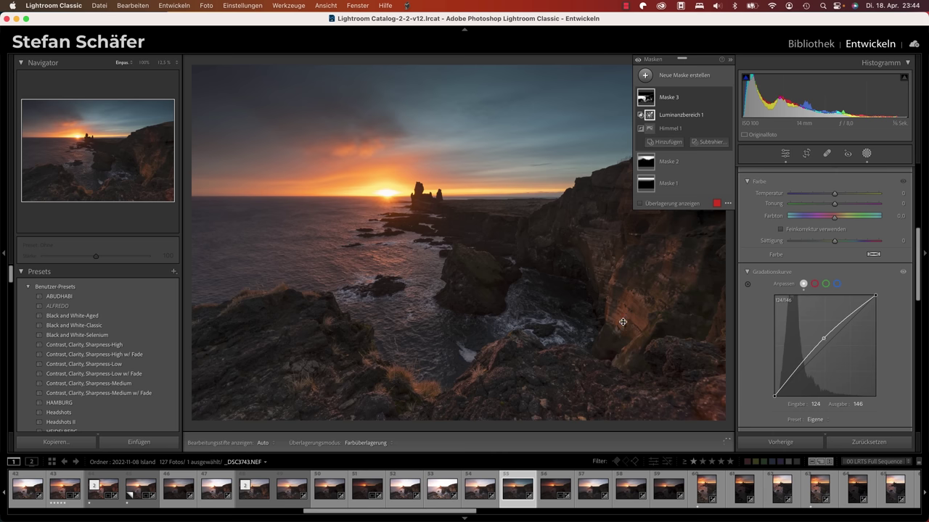
double_click(858, 308)
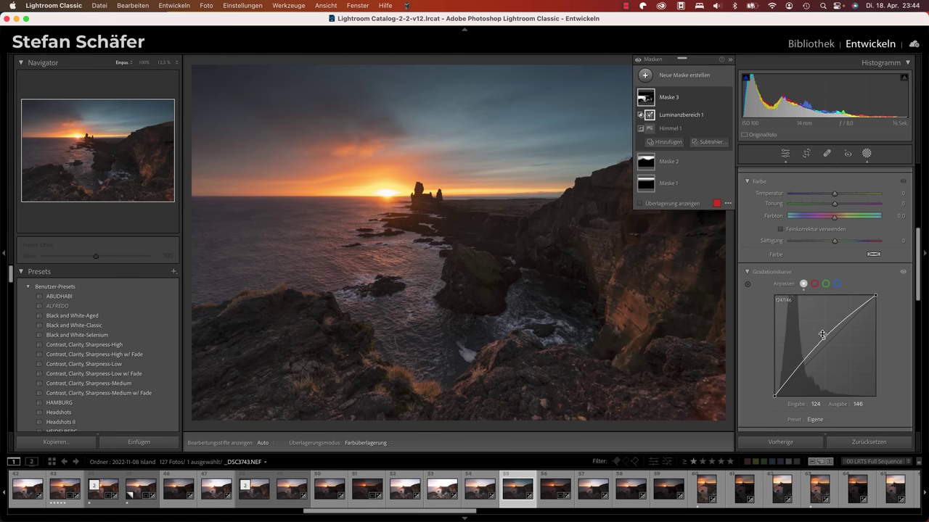
drag(822, 336, 833, 327)
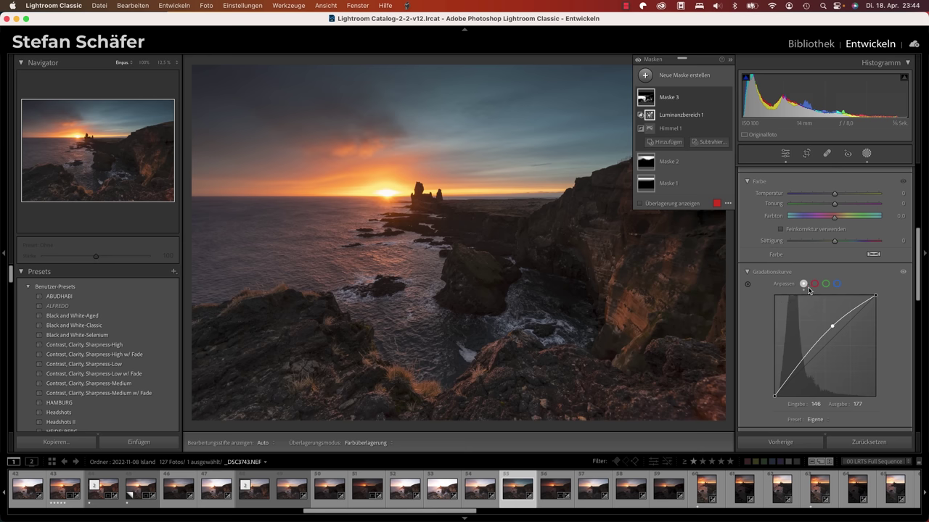
Step: Lower Maske 3's blue curve (130 to 121) and set red to 126 in, 135 out
click(814, 284)
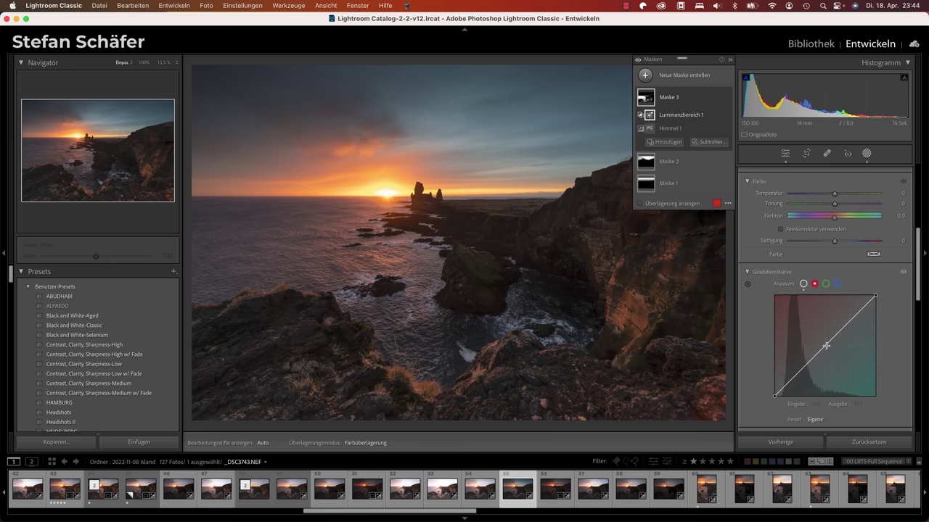
drag(826, 346, 823, 344)
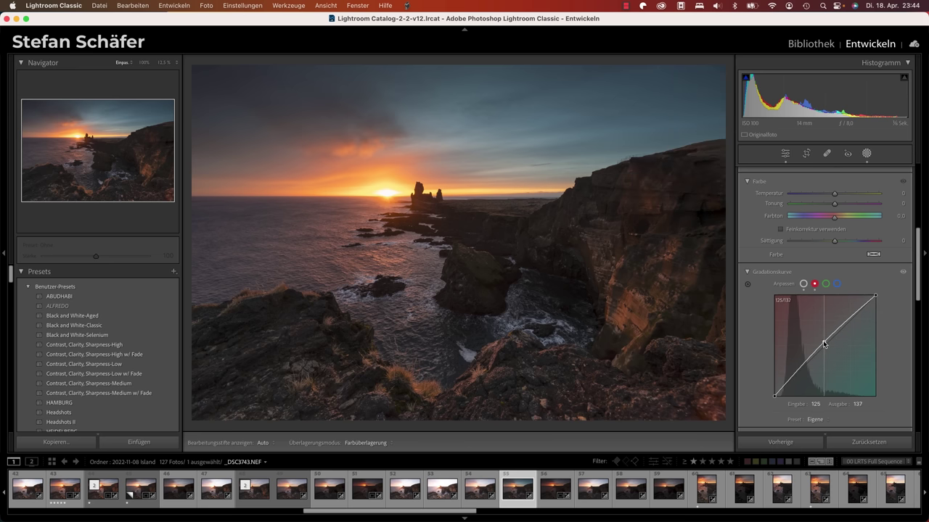
drag(824, 344, 823, 341)
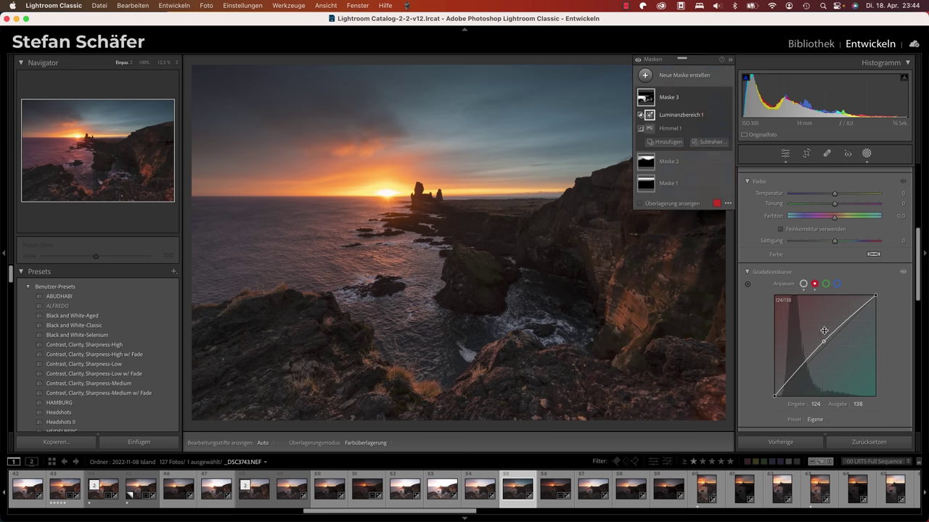
click(836, 284)
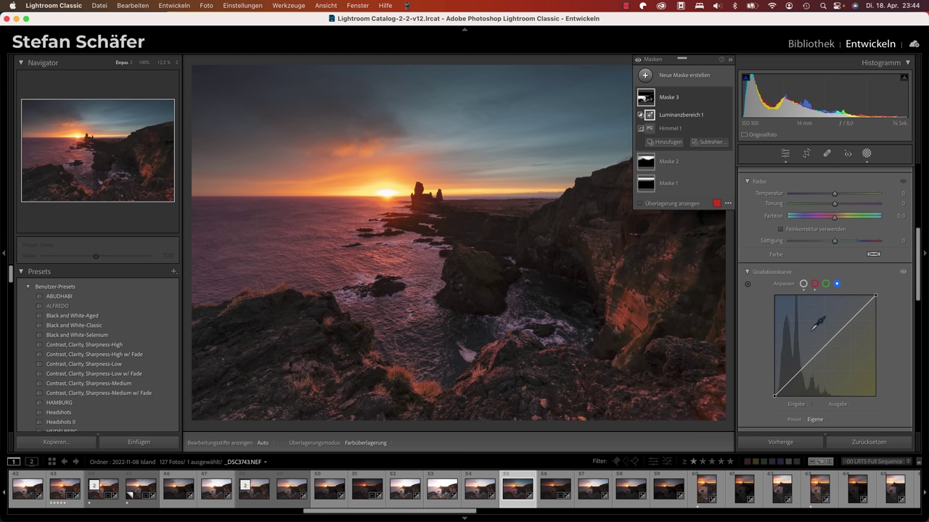
drag(824, 346, 827, 352)
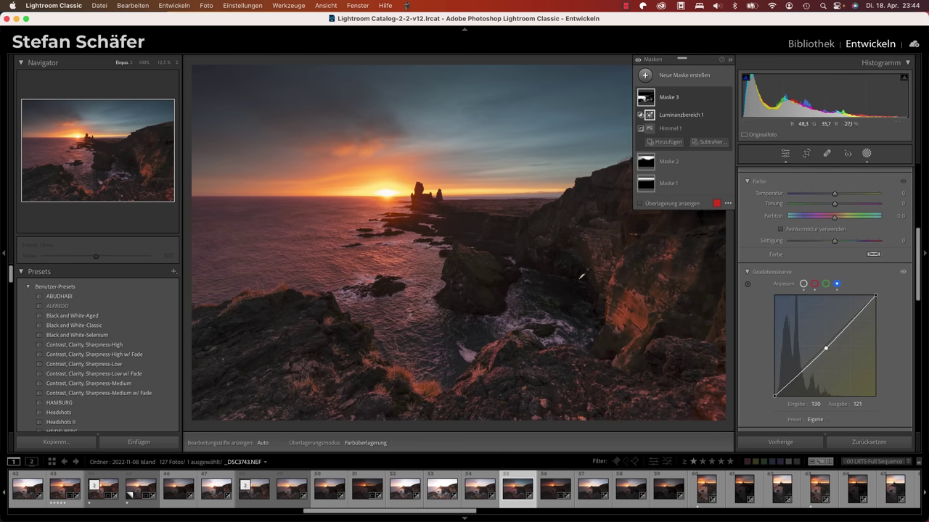
click(814, 283)
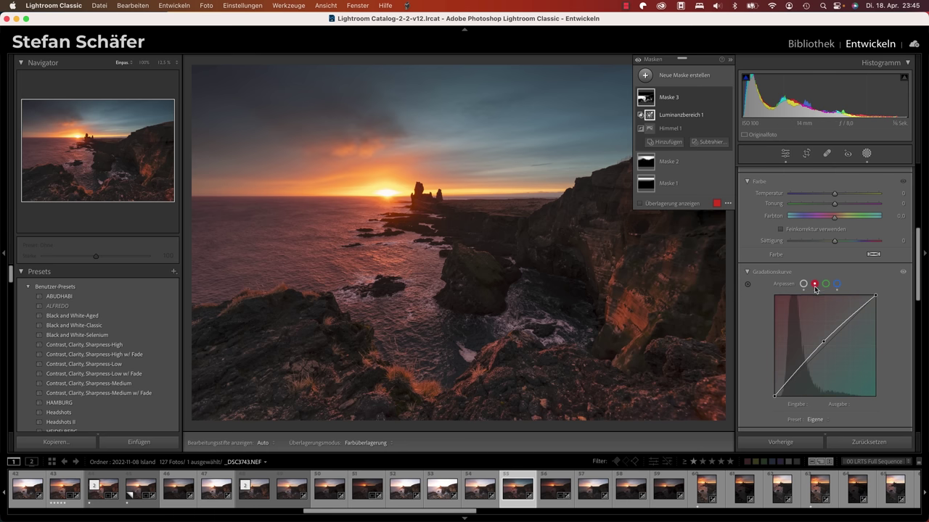
drag(824, 340, 825, 346)
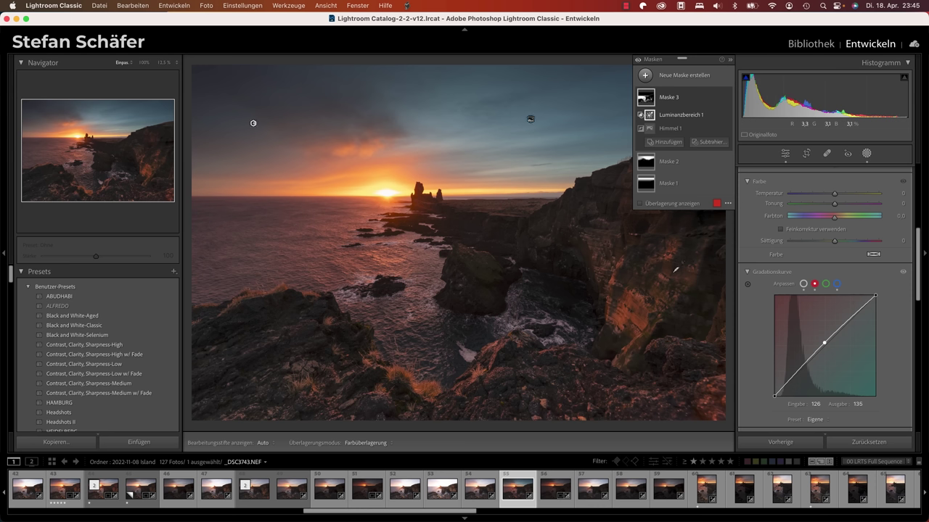
key(backslash)
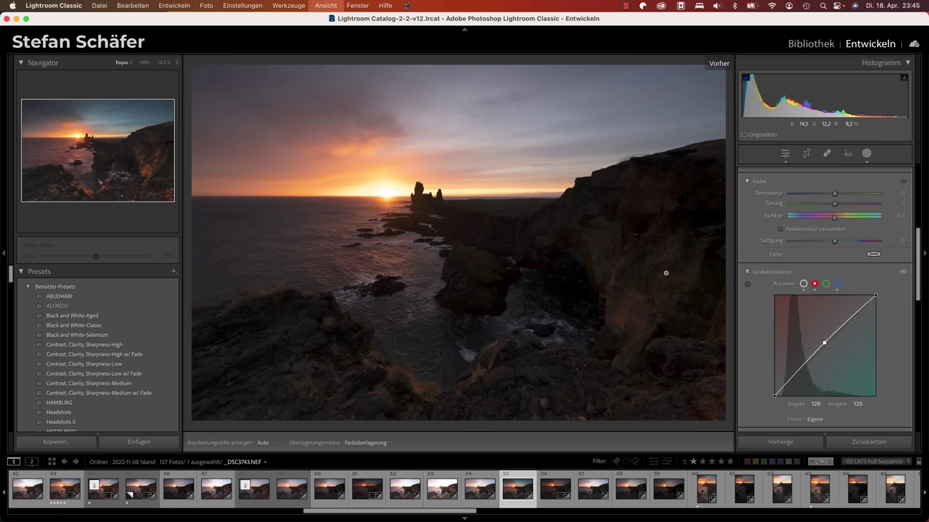
key(backslash)
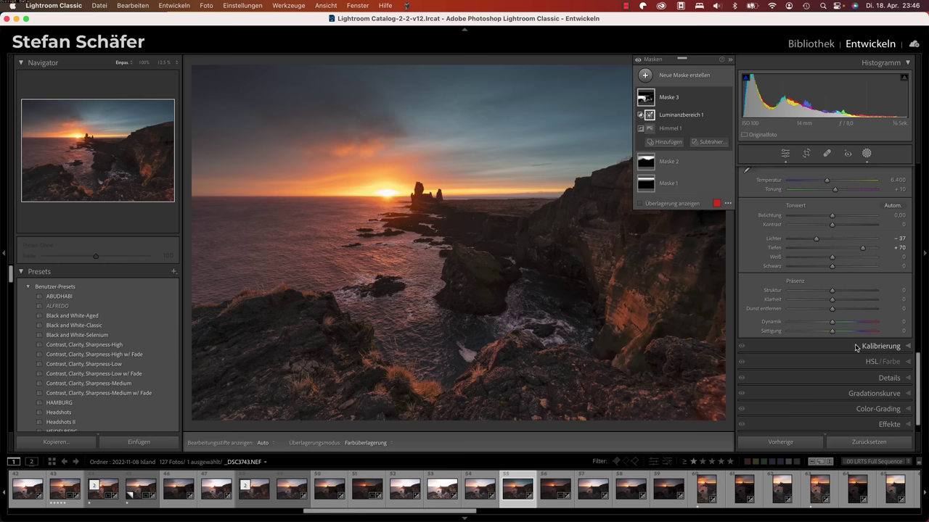
Step: Expand the Kalibrierung panel, then return to Maske 3's Gradationskurve
click(856, 347)
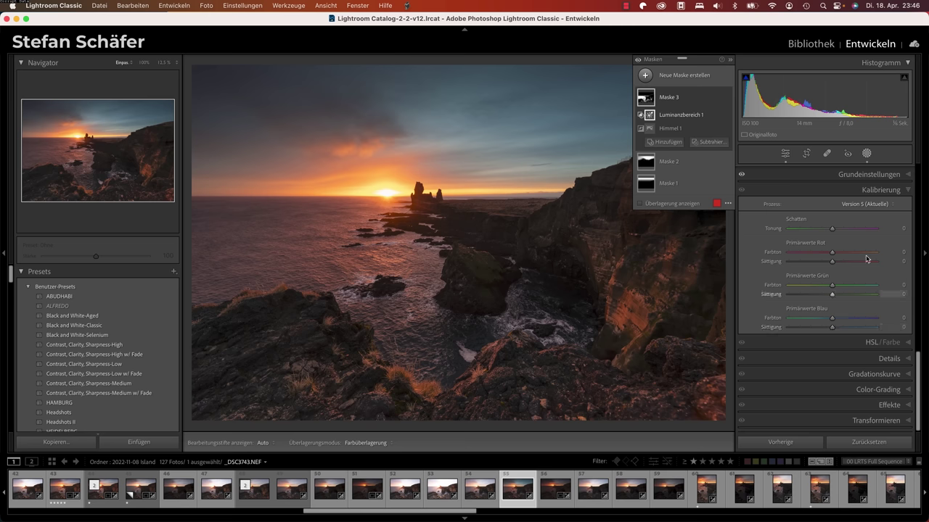
scroll(851, 284, up, 3)
scroll(851, 284, up, 3)
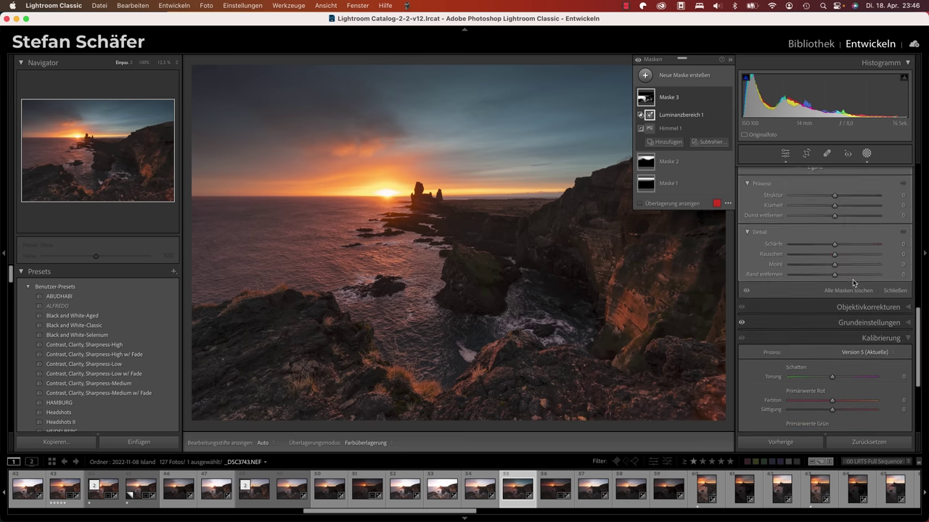
scroll(851, 283, up, 3)
scroll(853, 280, up, 2)
scroll(853, 280, up, 1)
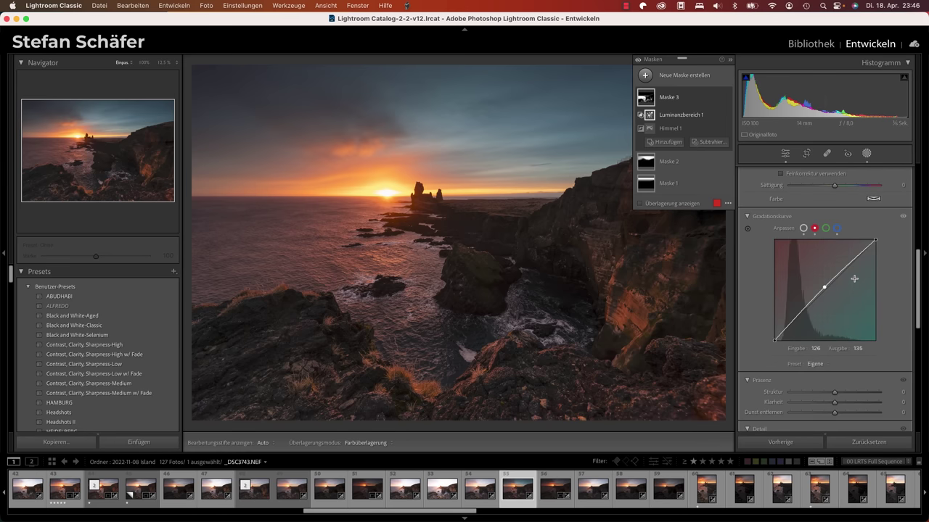